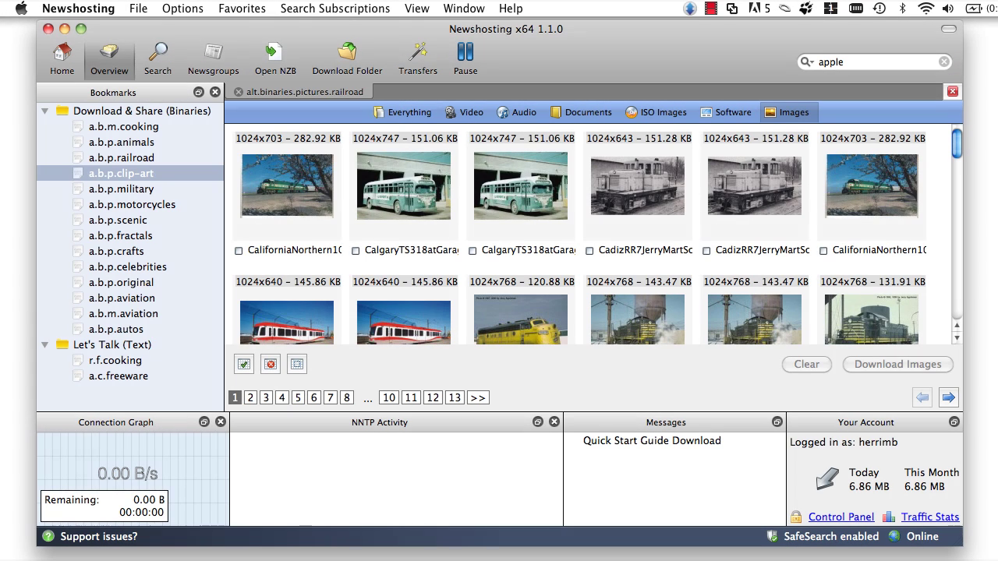
# Open the bookmarked animals, clip-art, military, motorcycles and scenic picture newsgroups.
pyautogui.doubleClick(143, 143)
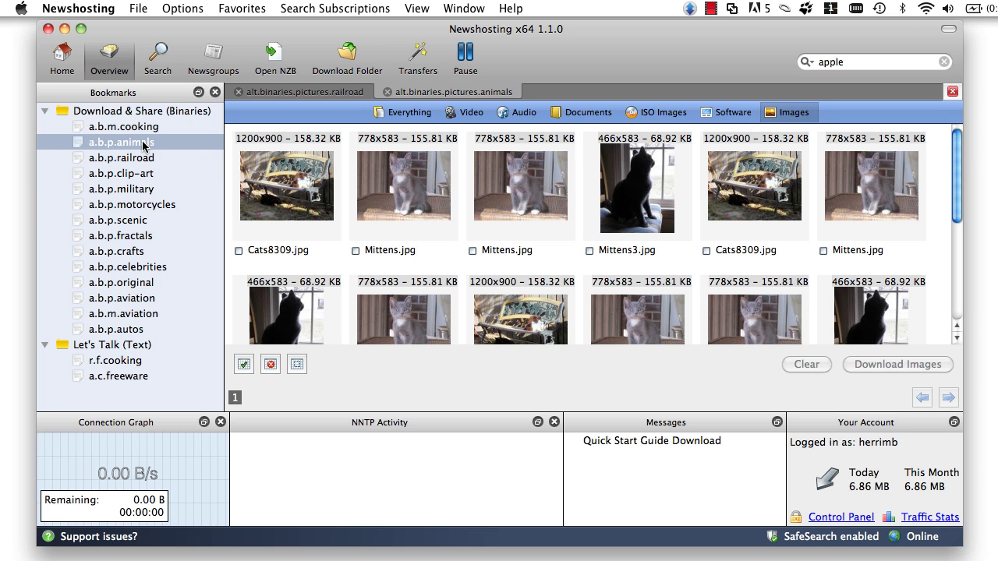
pyautogui.doubleClick(147, 177)
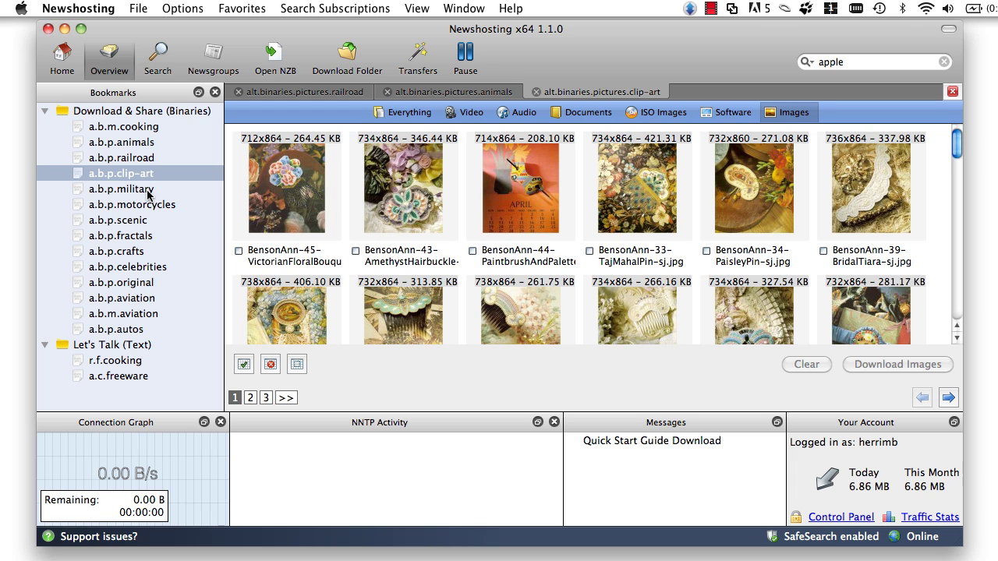
pyautogui.doubleClick(147, 192)
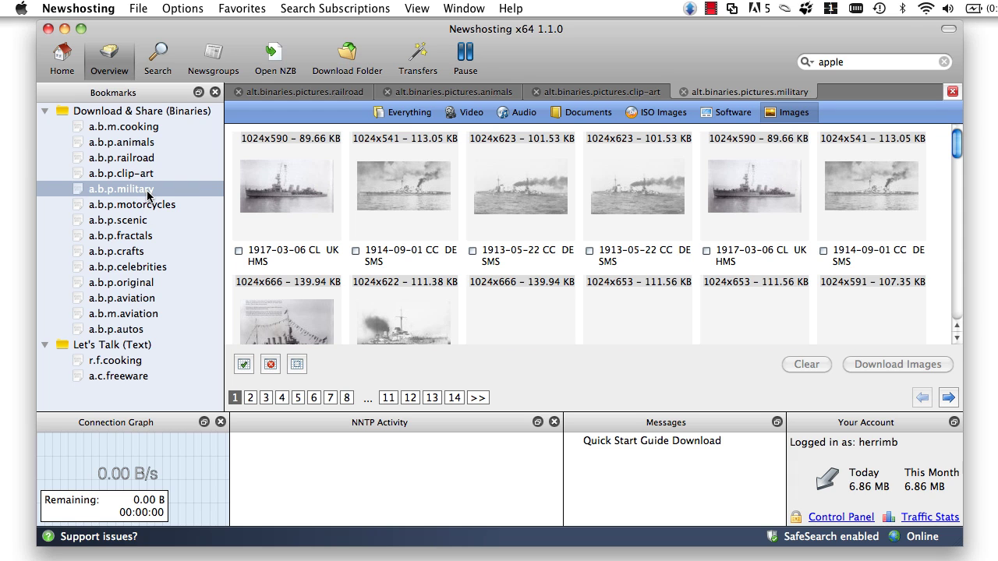
pyautogui.doubleClick(145, 205)
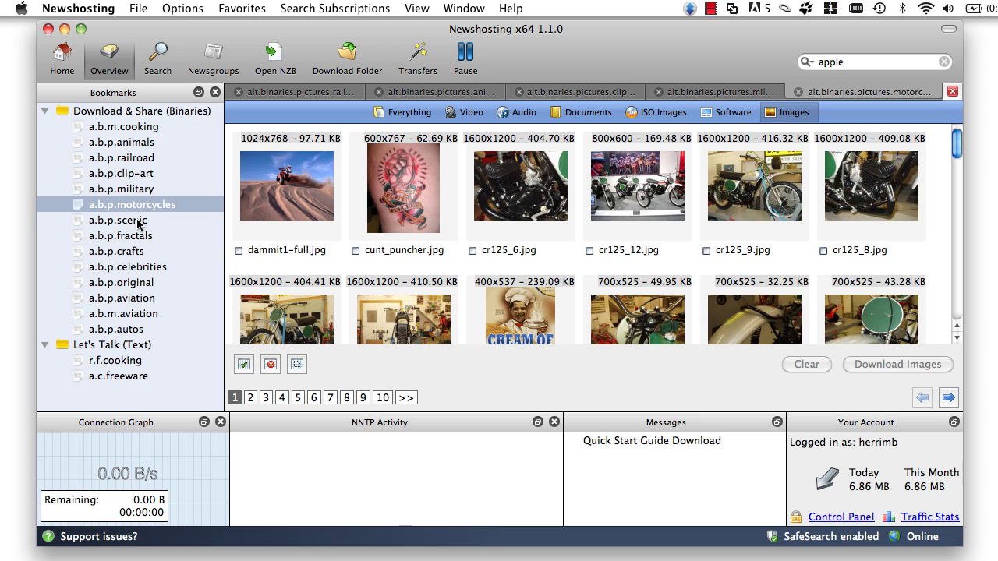
pyautogui.doubleClick(138, 221)
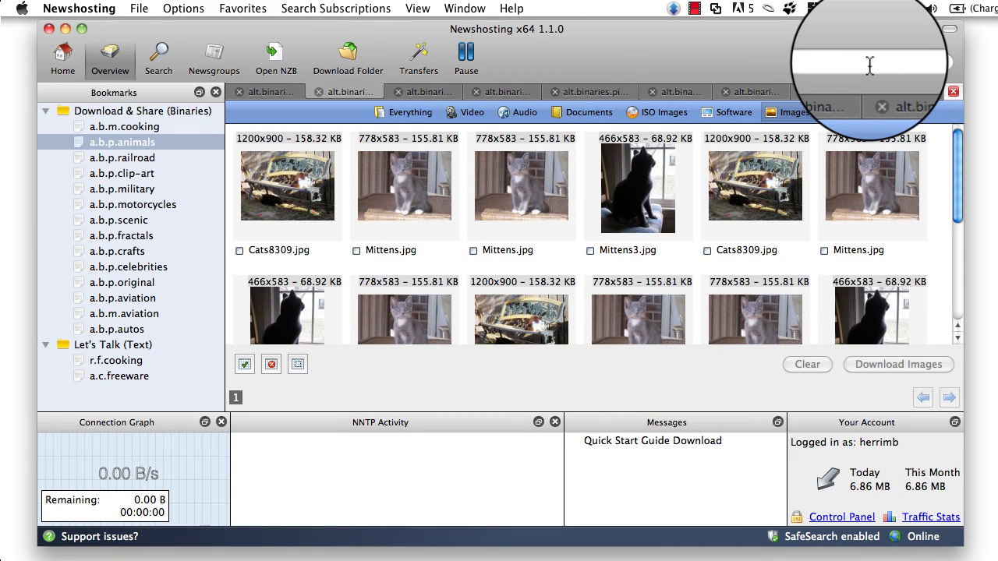
# Search Usenet for "apple" and limit the results to images.
pyautogui.click(871, 65)
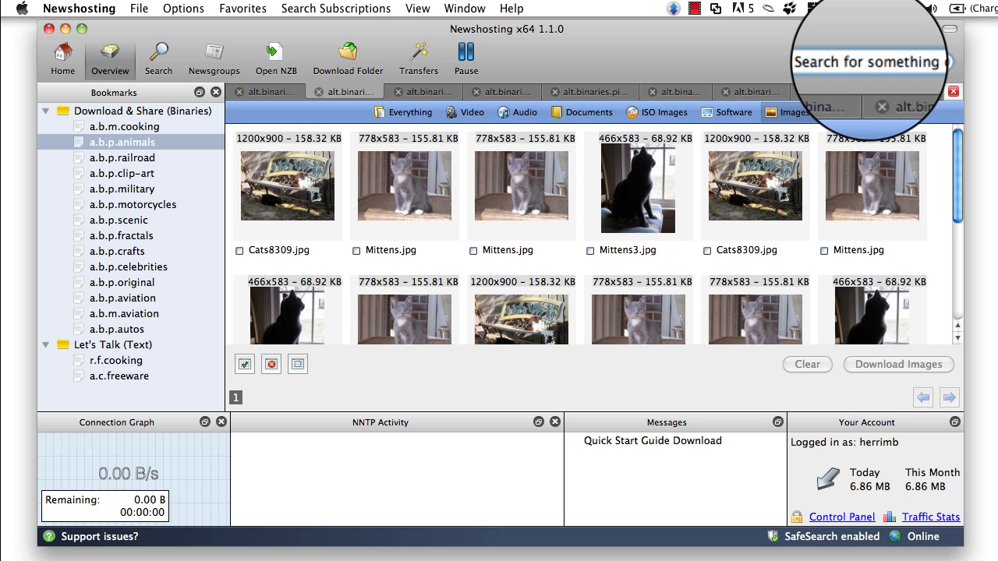
pyautogui.click(820, 64)
pyautogui.write('app')
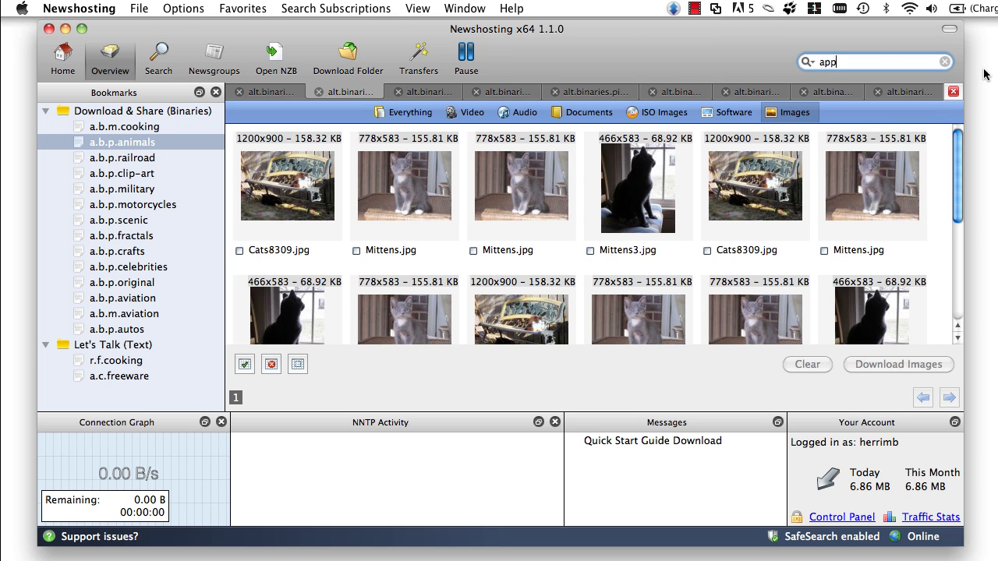
pyautogui.write('le')
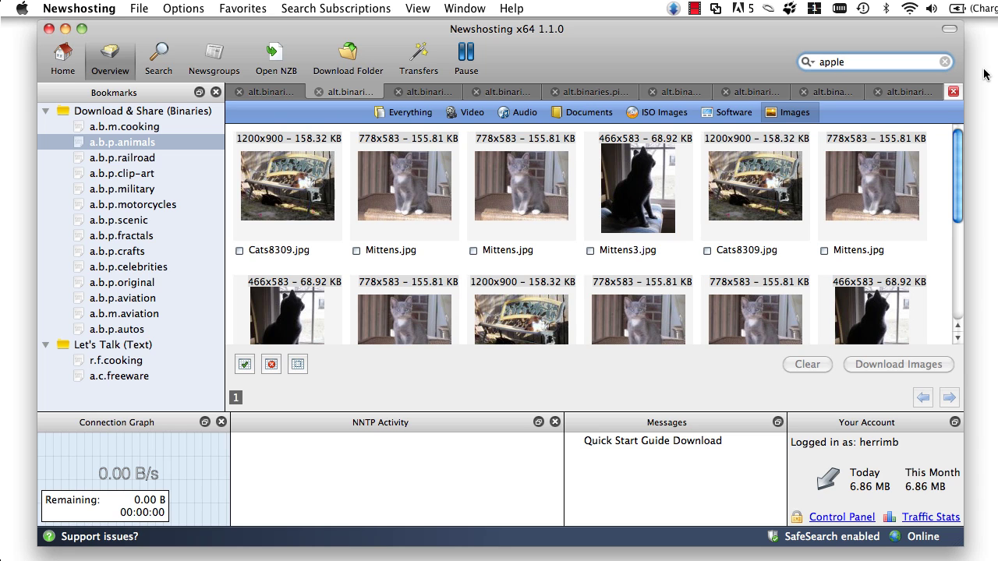
pyautogui.press('Return')
pyautogui.click(858, 148)
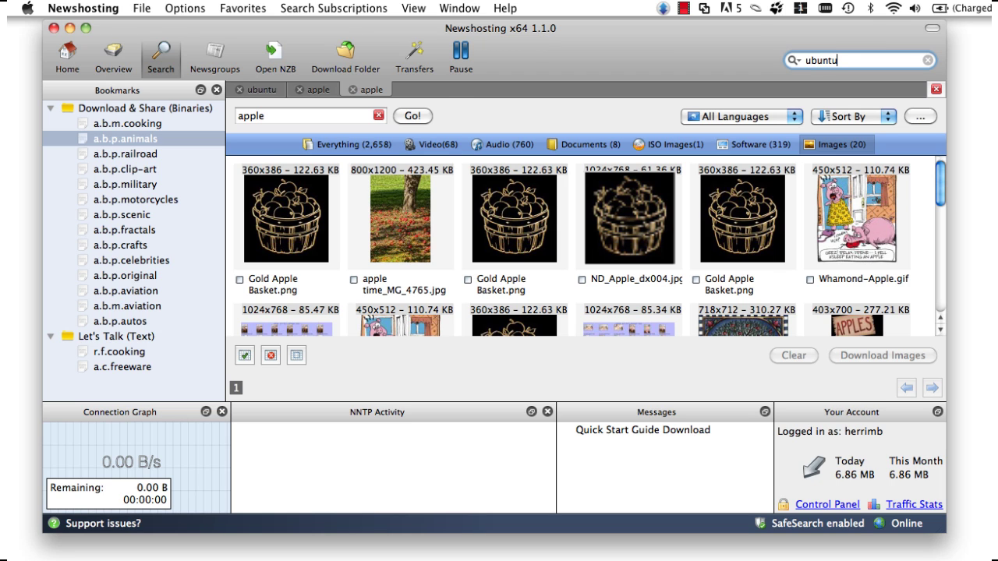
# Search Usenet for "ubuntu" and look through the list of all matching file groups.
pyautogui.press('Return')
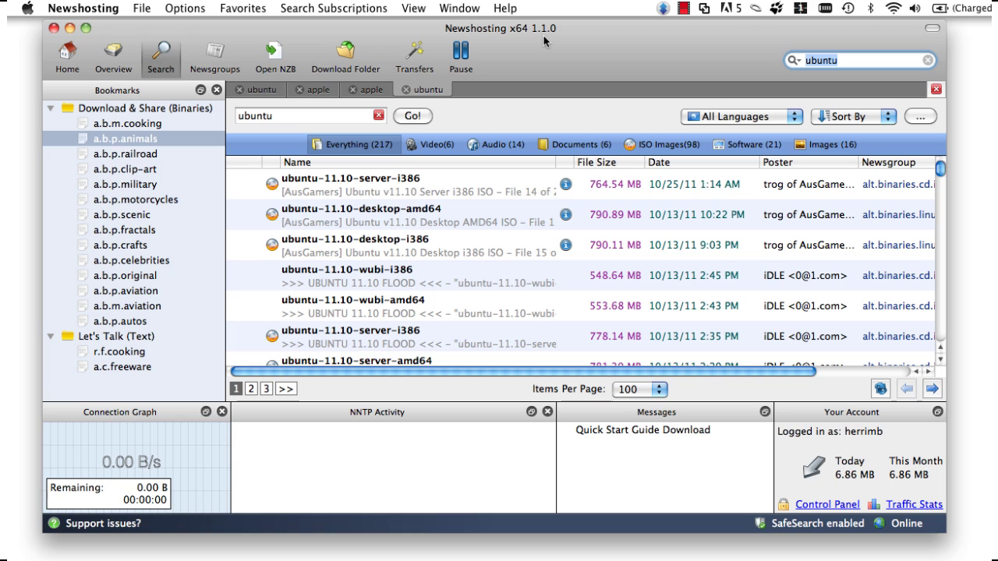
pyautogui.scroll(-5, 488, 209)
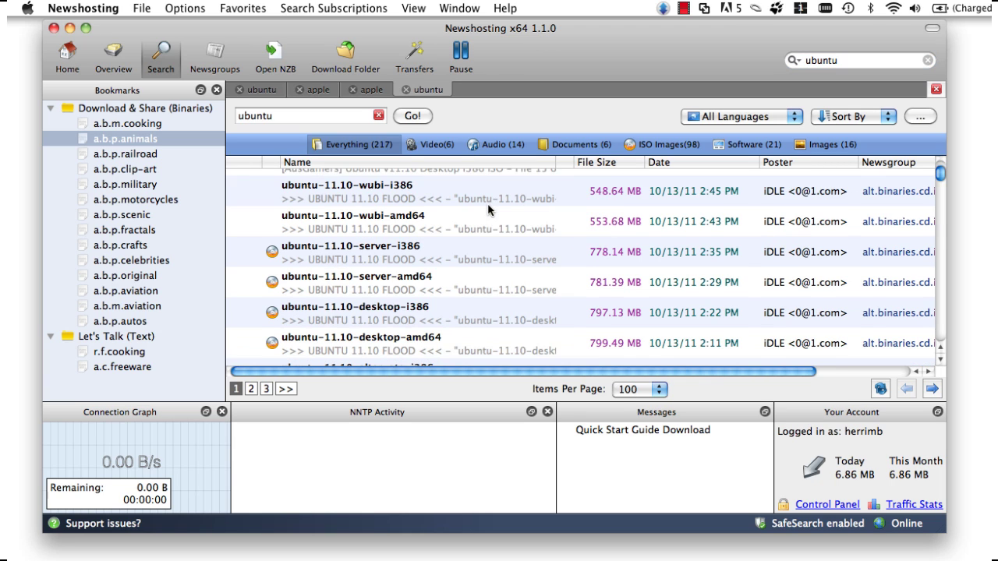
pyautogui.scroll(5, 488, 209)
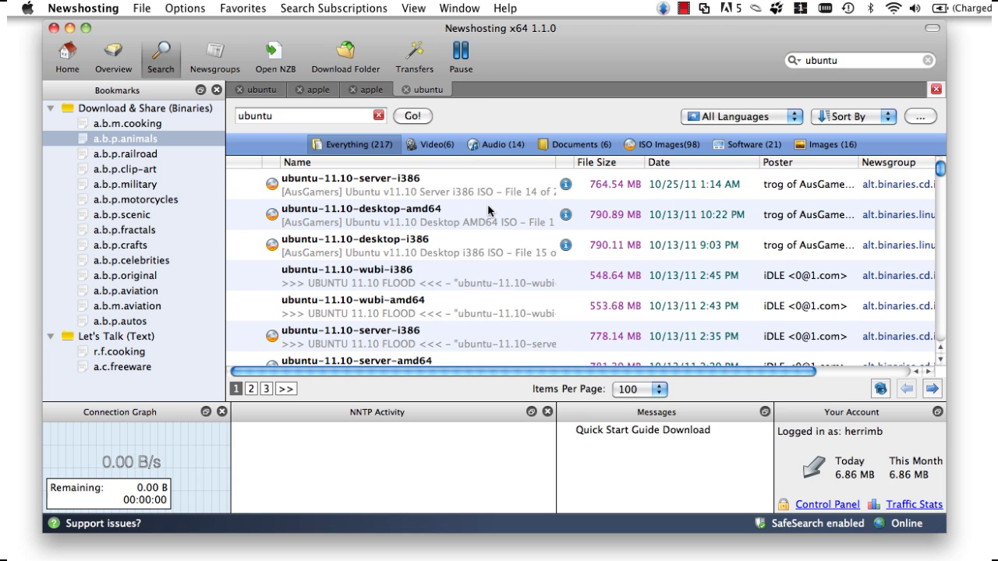
# Start downloading ubuntu-11.10-desktop-amd64 and the AusGamers ubuntu-11.10-desktop-i386 from the search results.
pyautogui.doubleClick(428, 219)
pyautogui.click(905, 473)
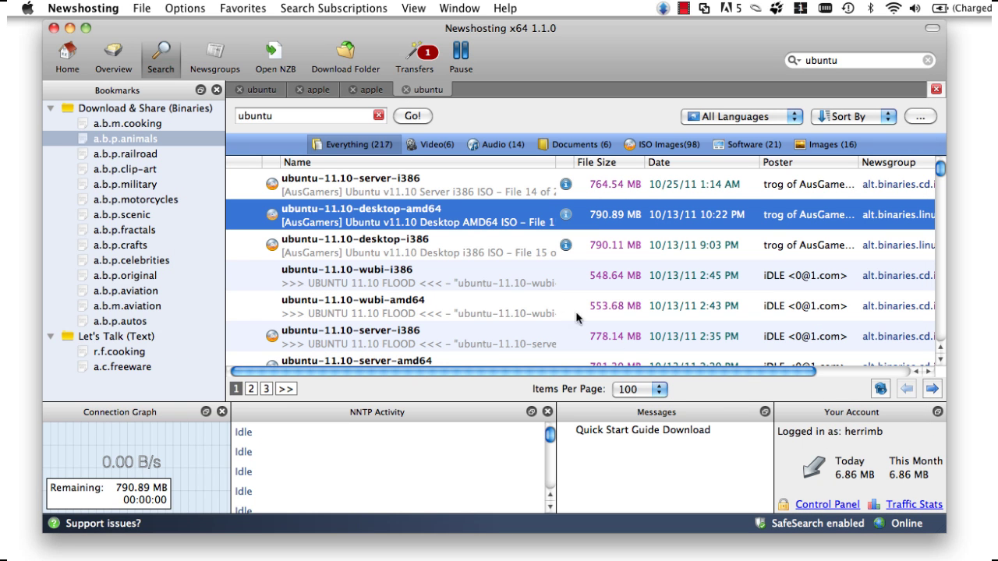
pyautogui.rightClick(520, 245)
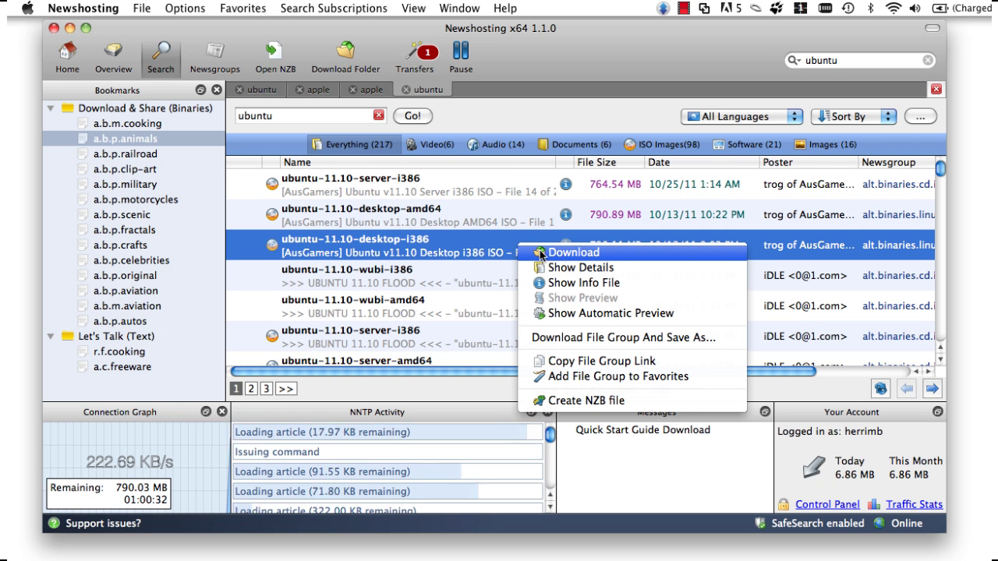
pyautogui.click(541, 253)
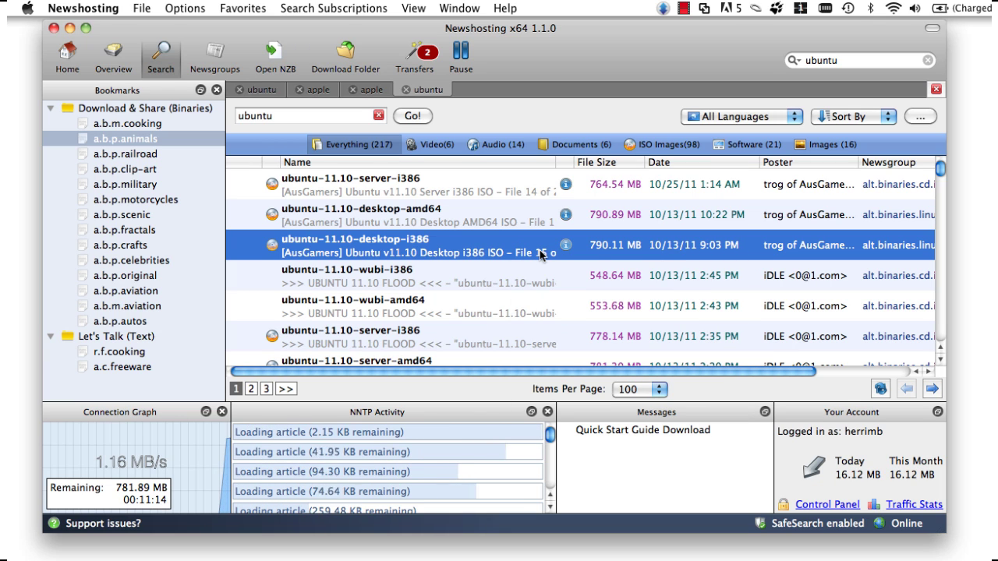
# Show the transfer queue and move the ubuntu-11.10-desktop-amd64 download to the bottom of it.
pyautogui.click(429, 57)
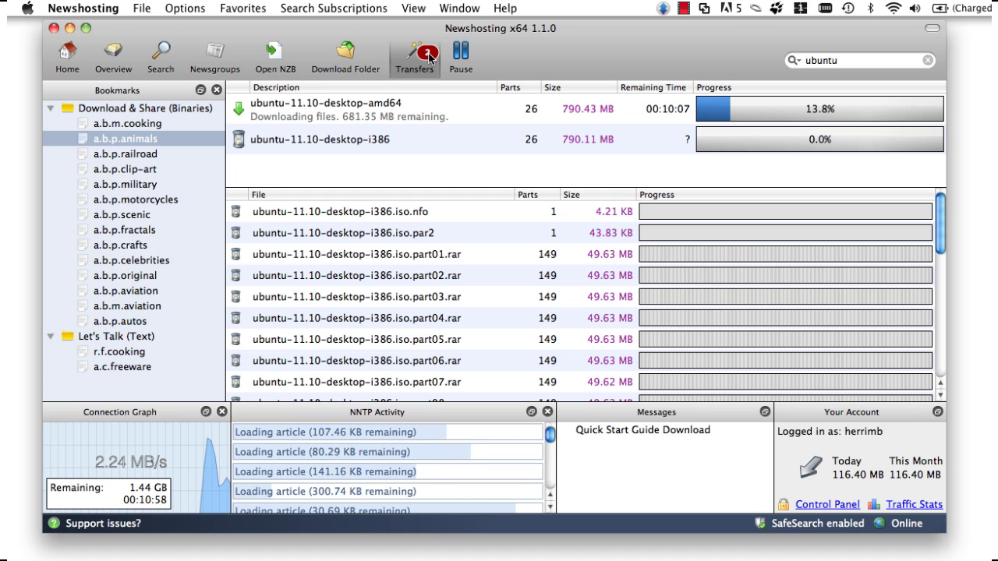
pyautogui.click(429, 108)
pyautogui.rightClick(434, 115)
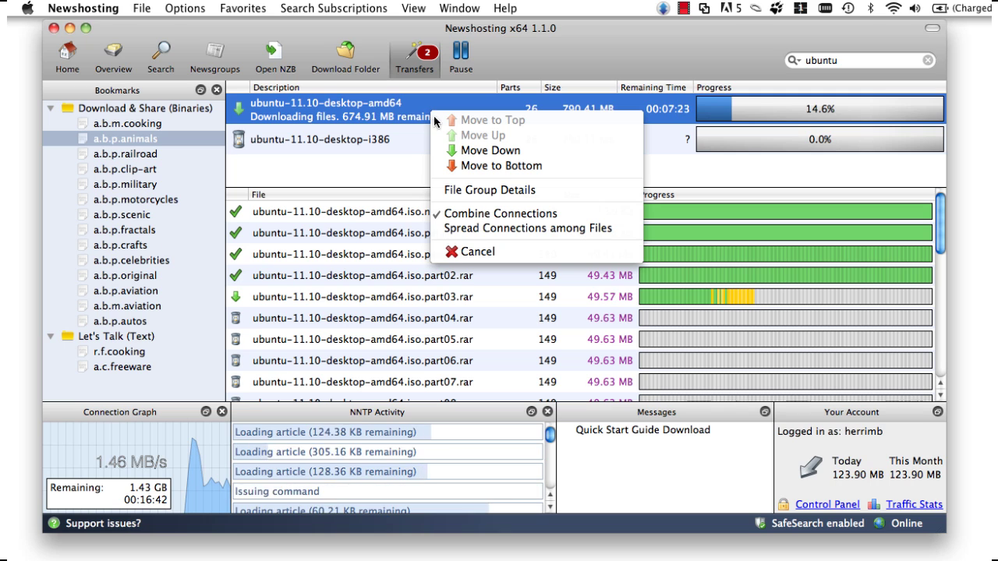
pyautogui.click(459, 161)
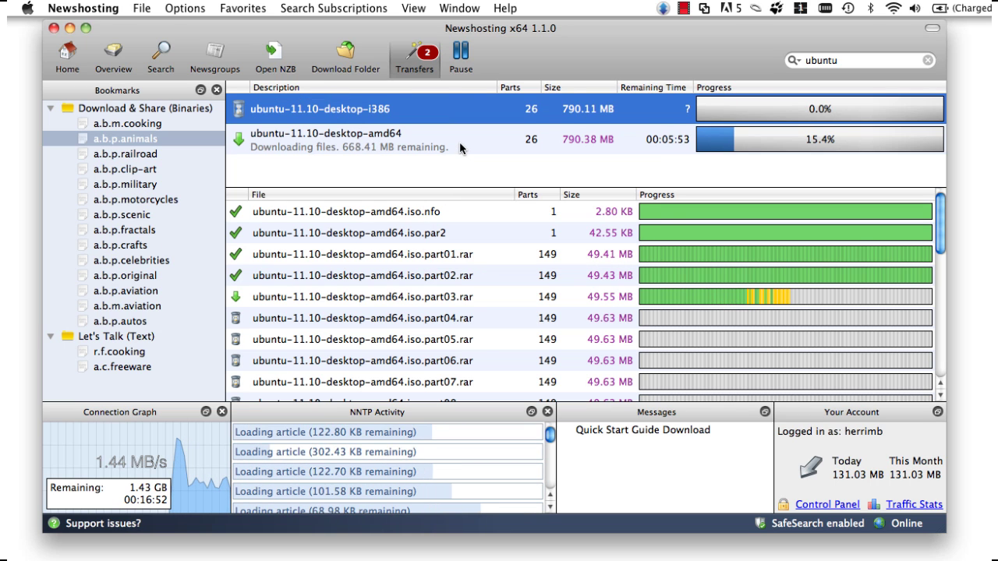
# Move the ubuntu-11.10-desktop-amd64 download back to the top of the queue.
pyautogui.click(459, 142)
pyautogui.rightClick(461, 145)
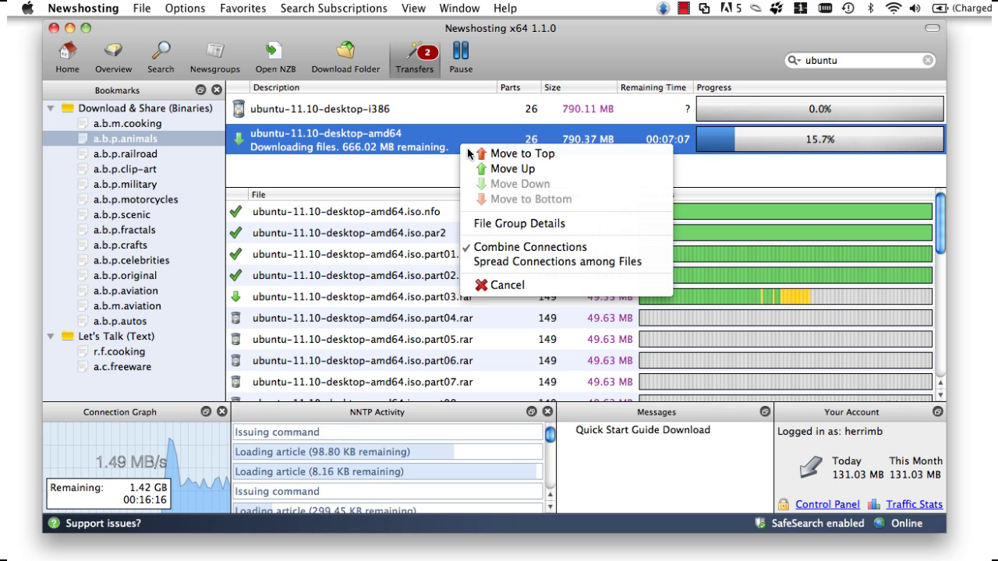
pyautogui.click(471, 156)
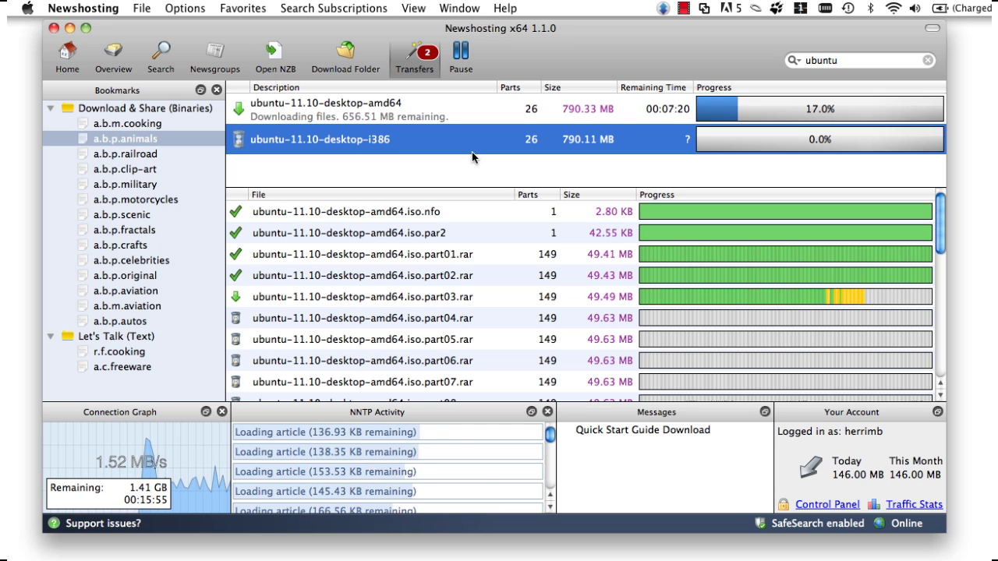
# Pause the transfers and cancel the ubuntu-11.10-desktop-amd64 download.
pyautogui.click(468, 112)
pyautogui.press('super+p')
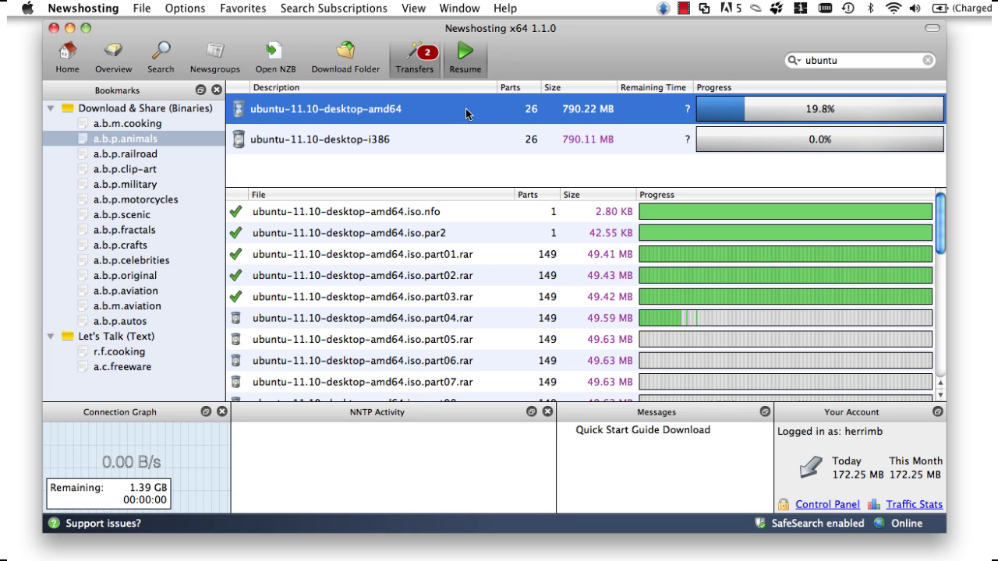
pyautogui.rightClick(448, 114)
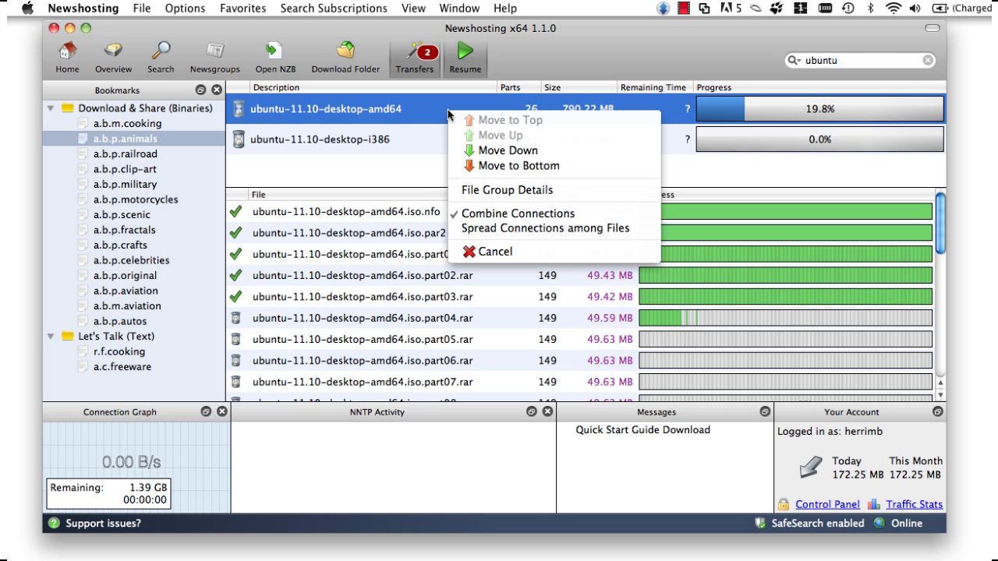
pyautogui.click(496, 251)
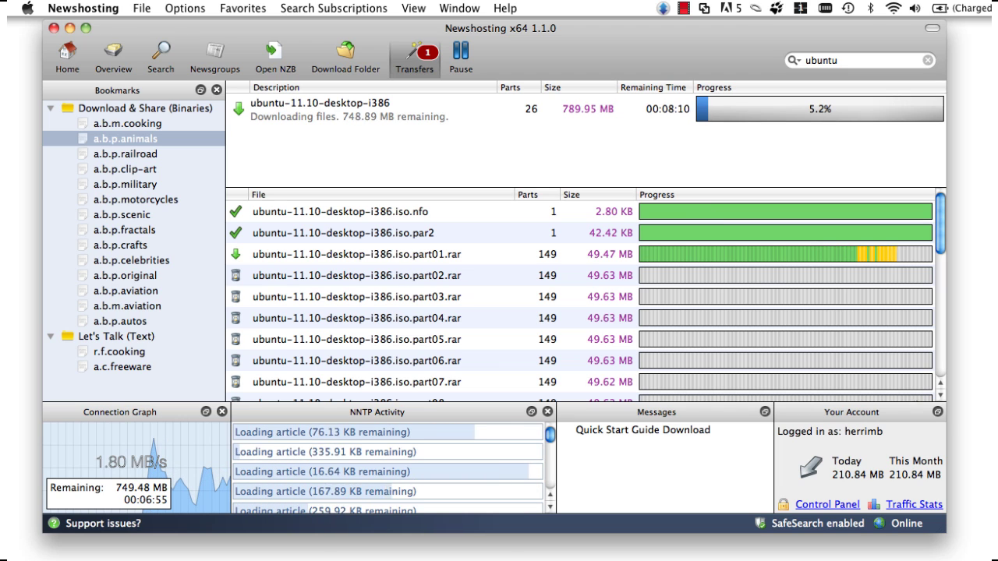
# Pause and resume the ubuntu-11.10-desktop-i386 download and open the download folder.
pyautogui.click(461, 63)
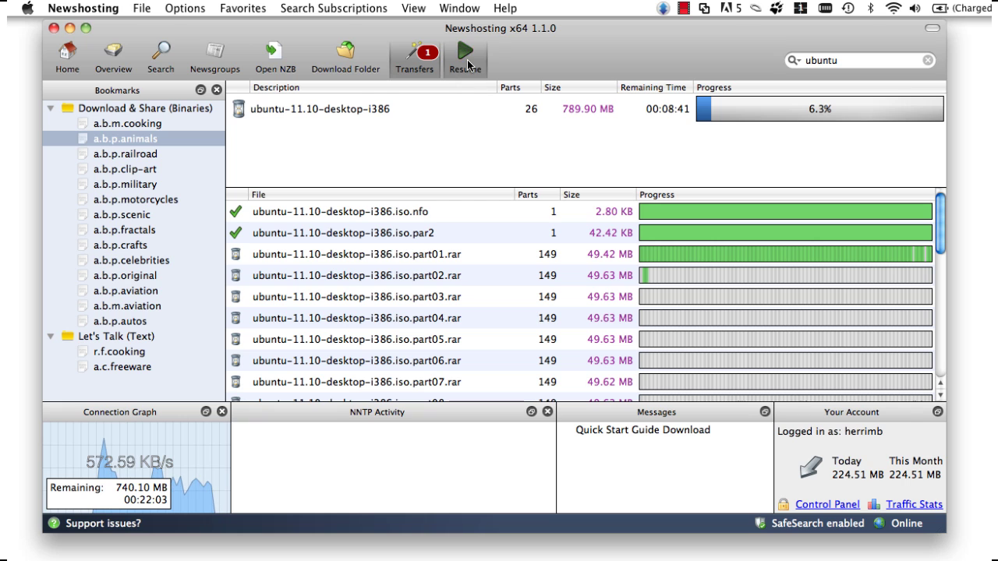
pyautogui.click(465, 56)
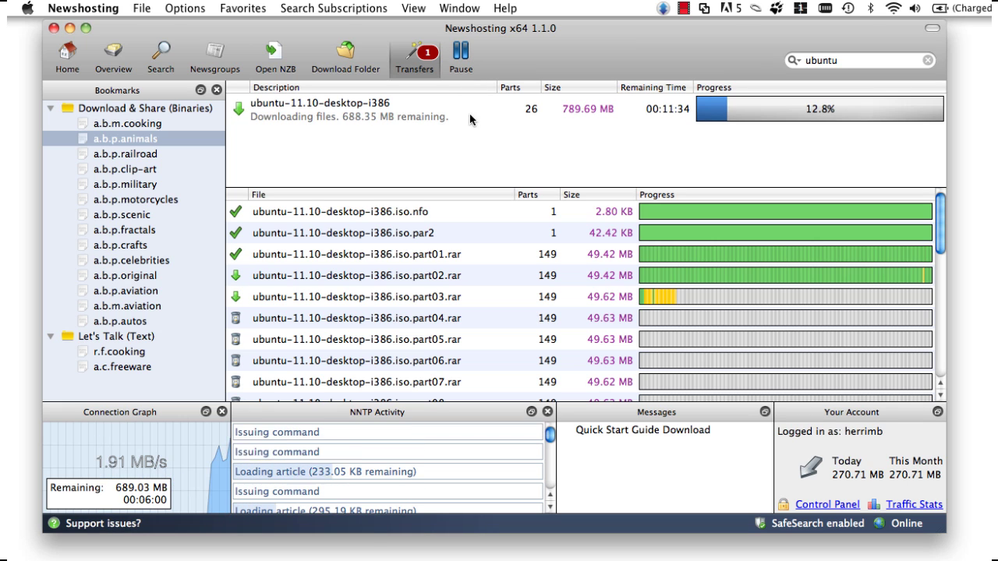
pyautogui.click(349, 62)
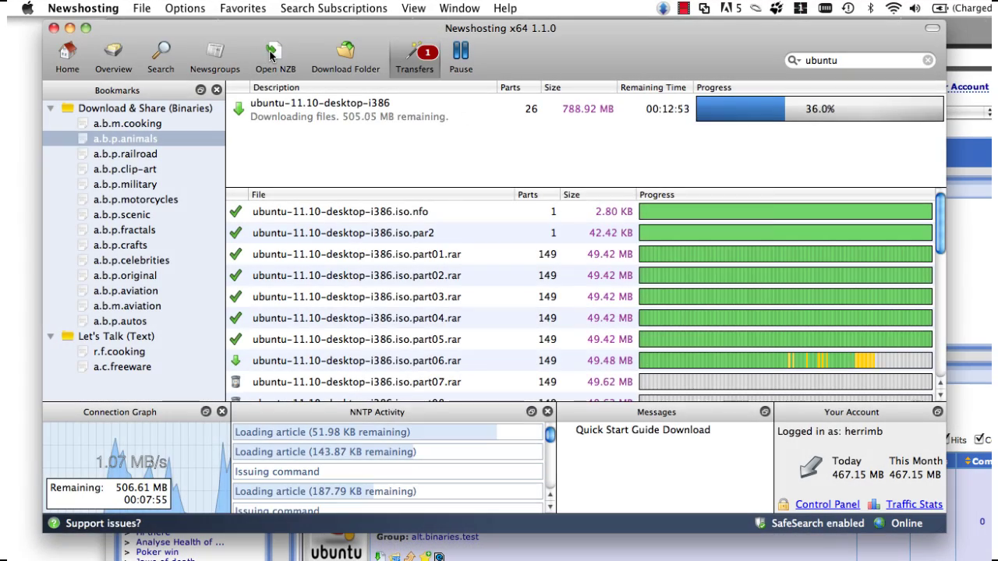
# Load the Ubuntu (x86) NZB file from the Downloads folder into the transfer queue.
pyautogui.click(271, 55)
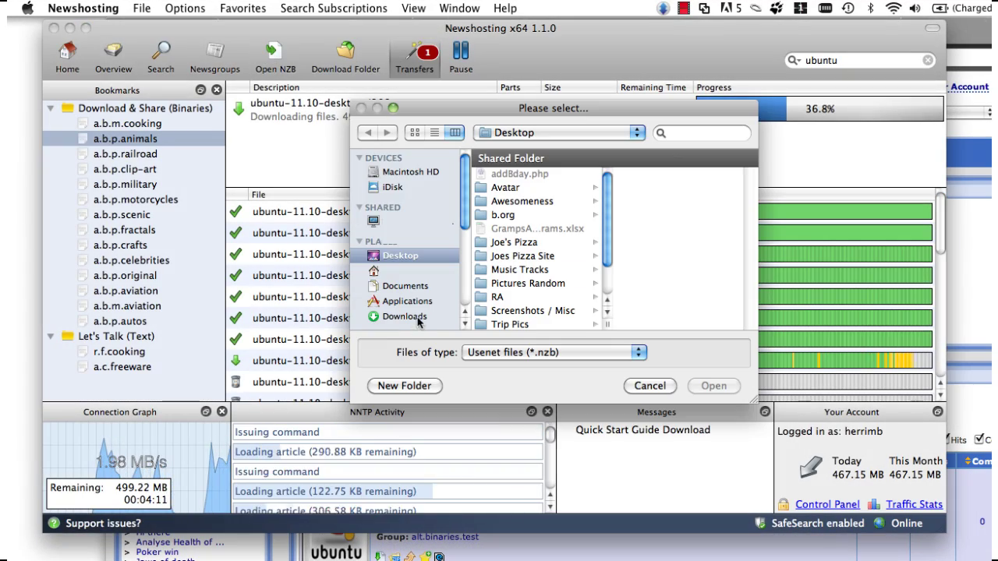
pyautogui.click(399, 317)
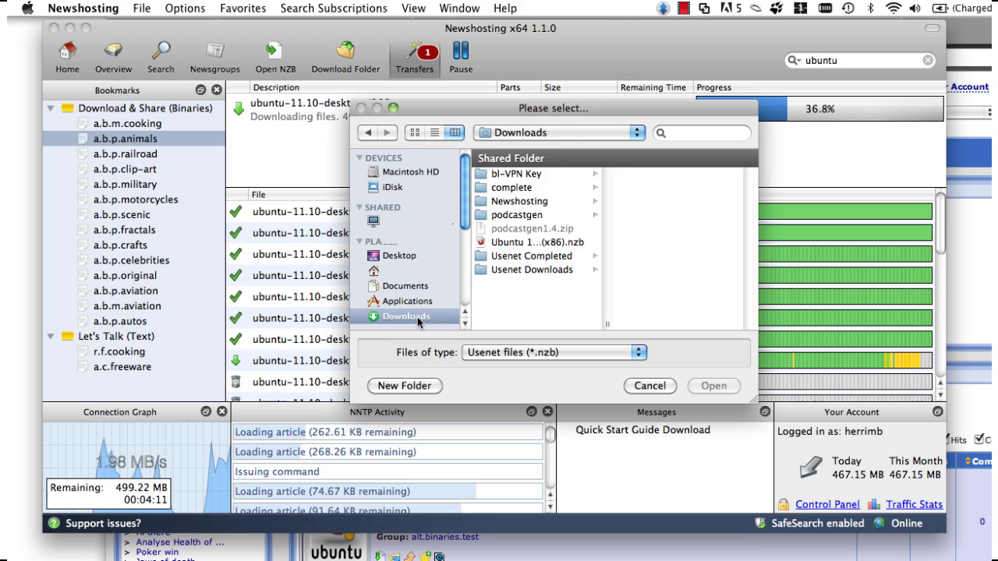
pyautogui.doubleClick(518, 243)
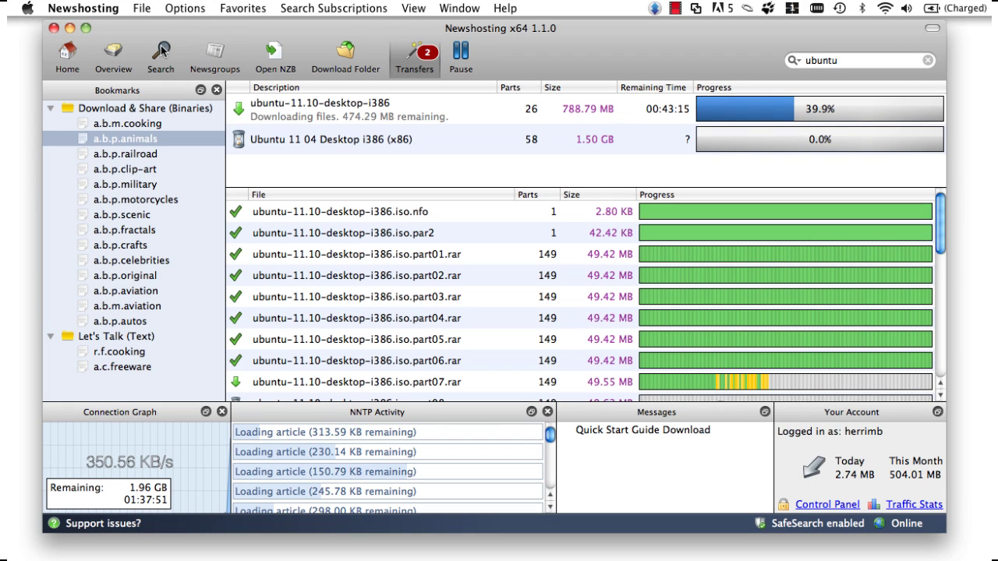
# Return to the search results and view the bookmarked railroad and clip-art picture newsgroups.
pyautogui.click(161, 47)
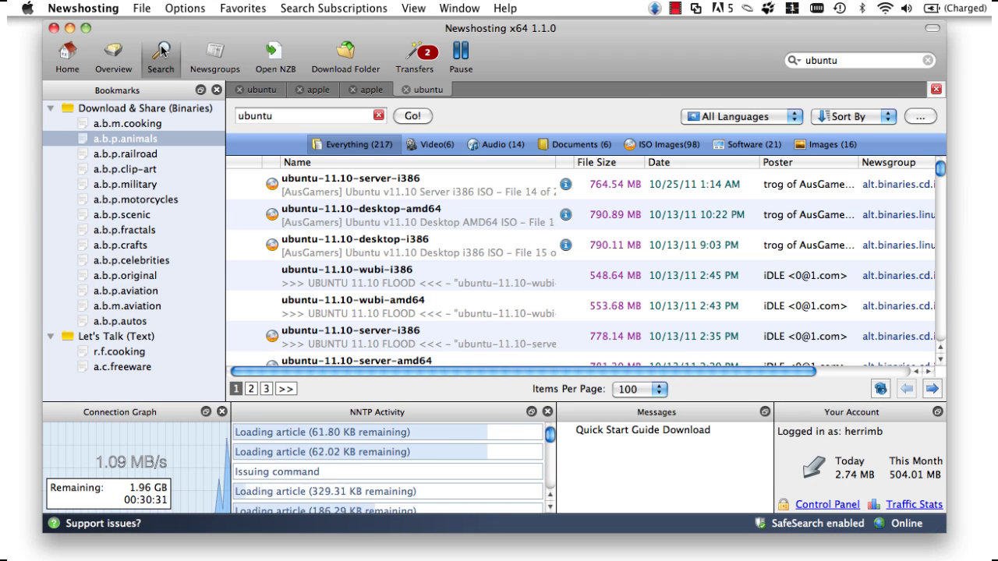
pyautogui.click(134, 156)
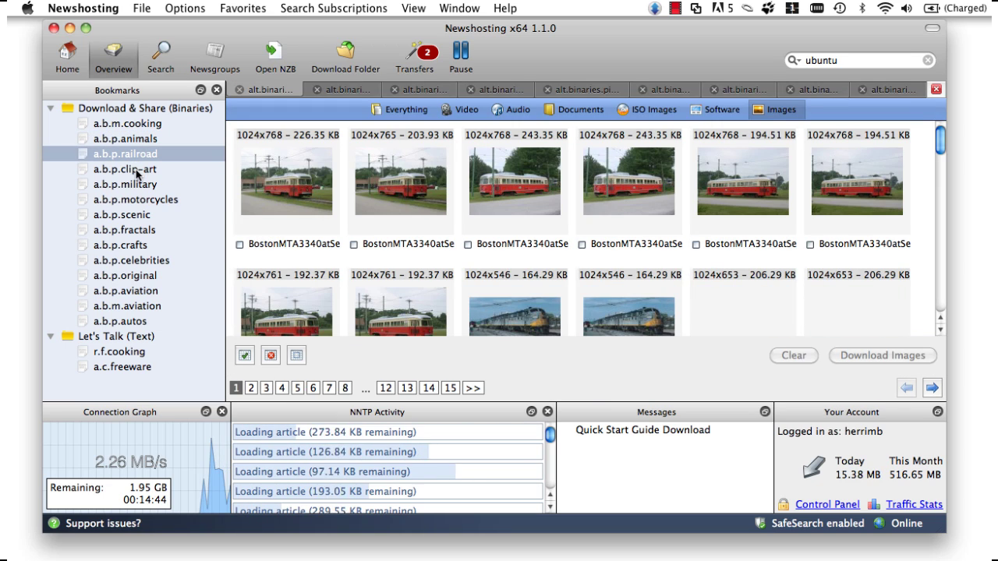
pyautogui.click(135, 171)
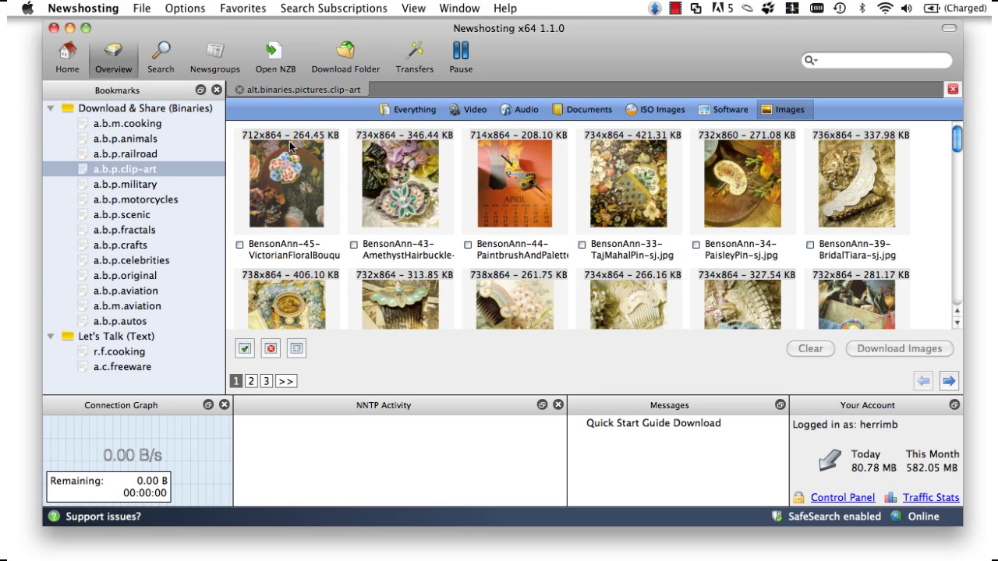
# Search the newsgroup list for aviation and bookmark alt.binaries.pictures.aviation under Download & Share (Binaries).
pyautogui.click(215, 56)
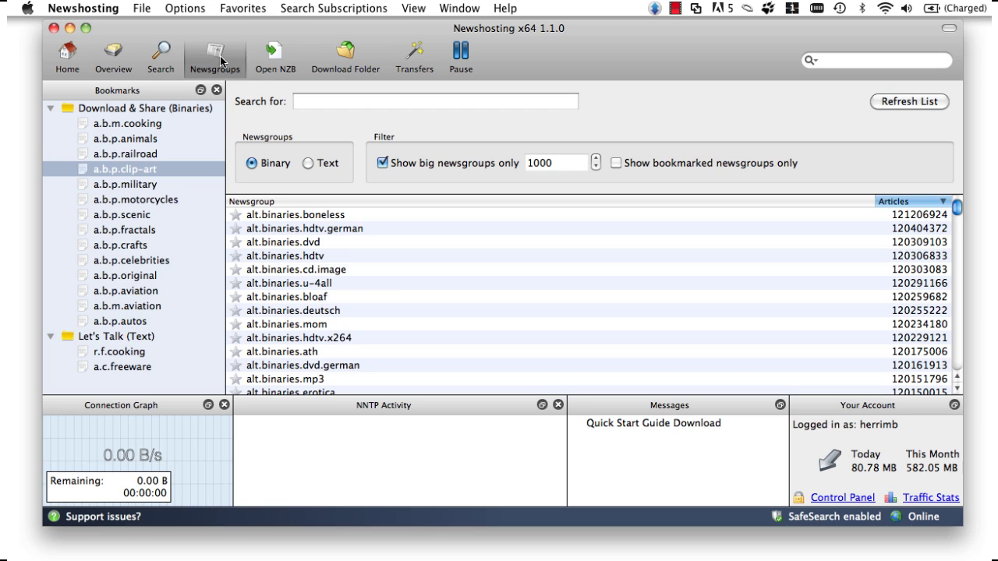
pyautogui.click(314, 105)
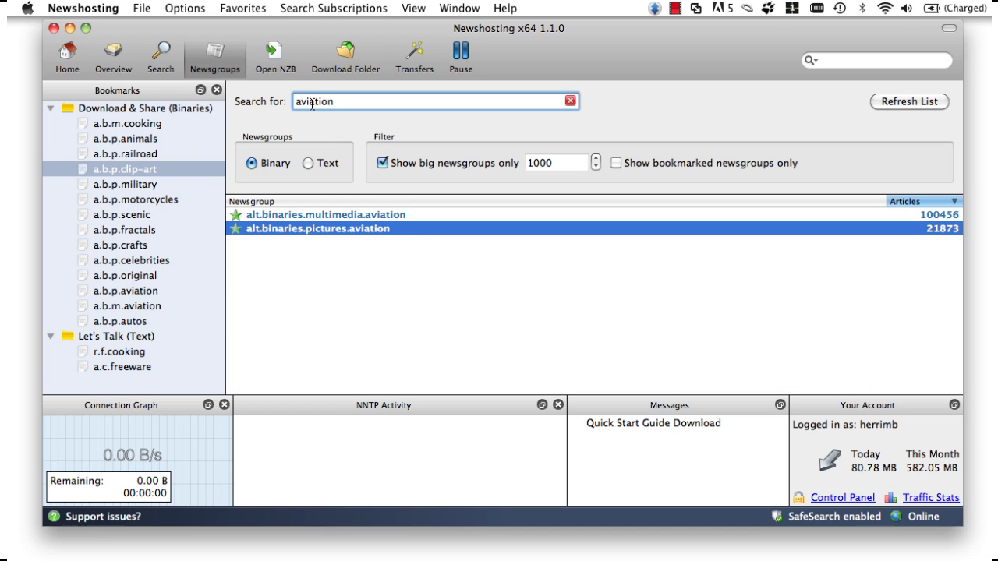
pyautogui.doubleClick(395, 226)
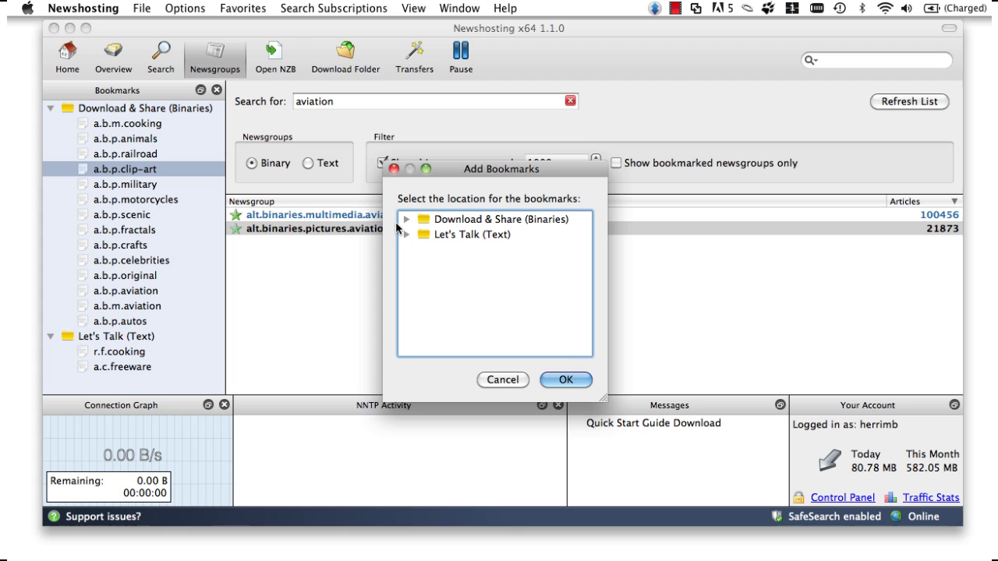
pyautogui.click(435, 221)
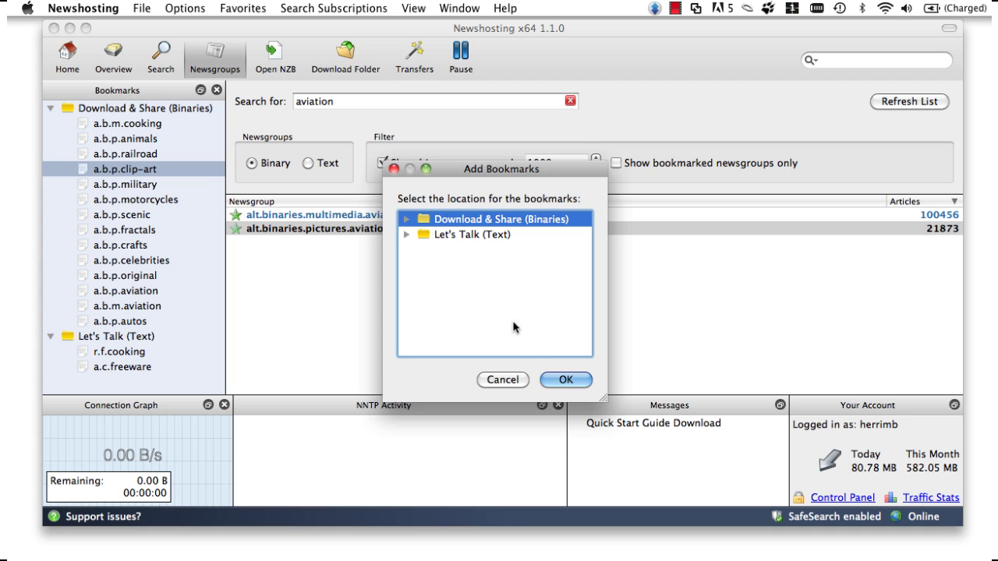
pyautogui.click(560, 380)
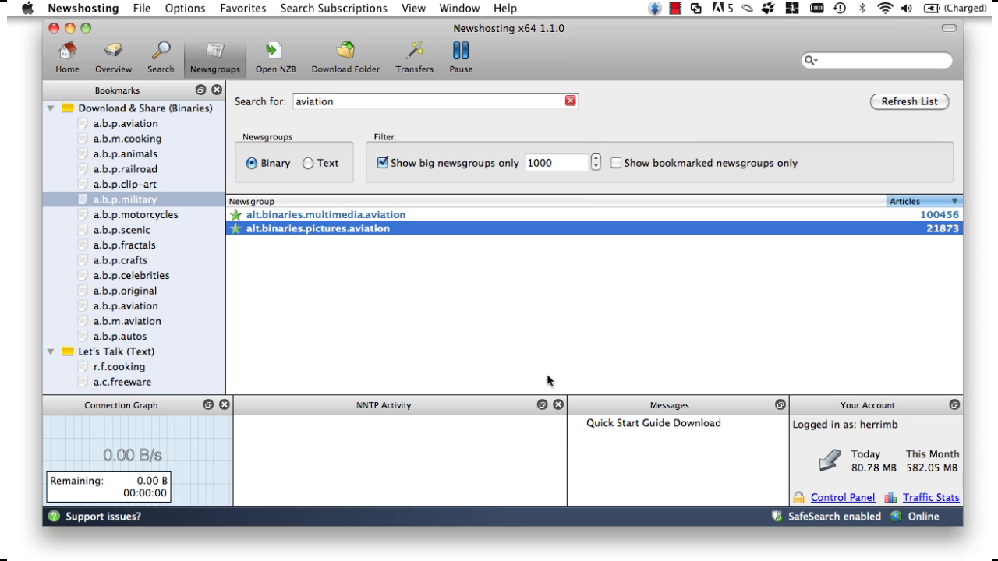
# View the video, audio and document categories of the bookmarked aviation picture newsgroup and close the open newsgroup tabs.
pyautogui.click(152, 127)
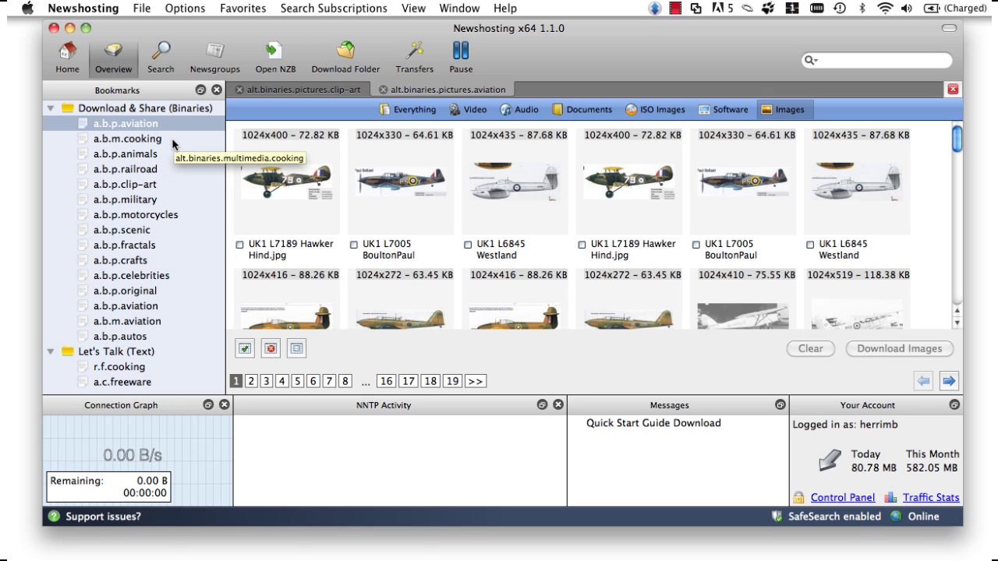
pyautogui.click(476, 110)
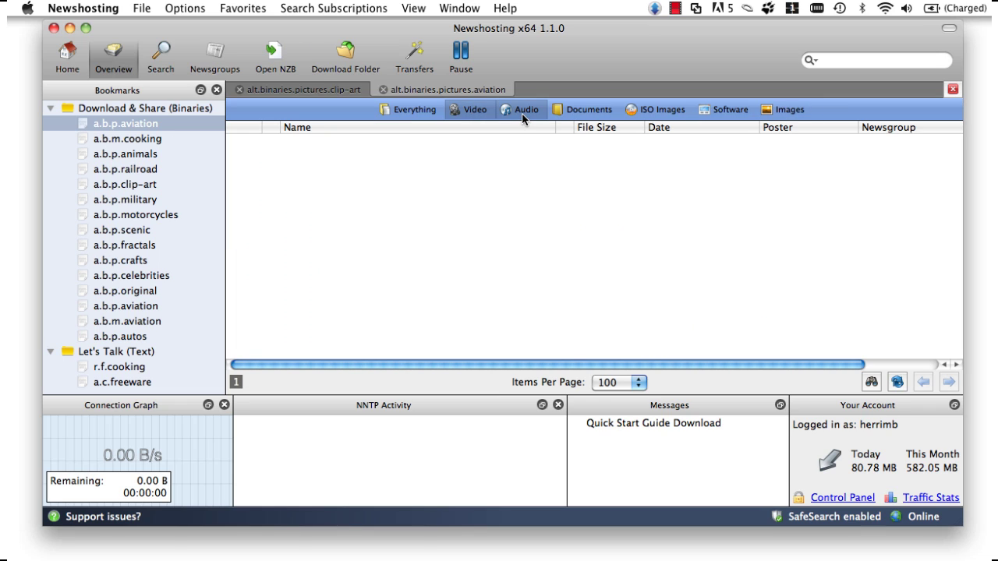
pyautogui.click(523, 114)
pyautogui.click(573, 112)
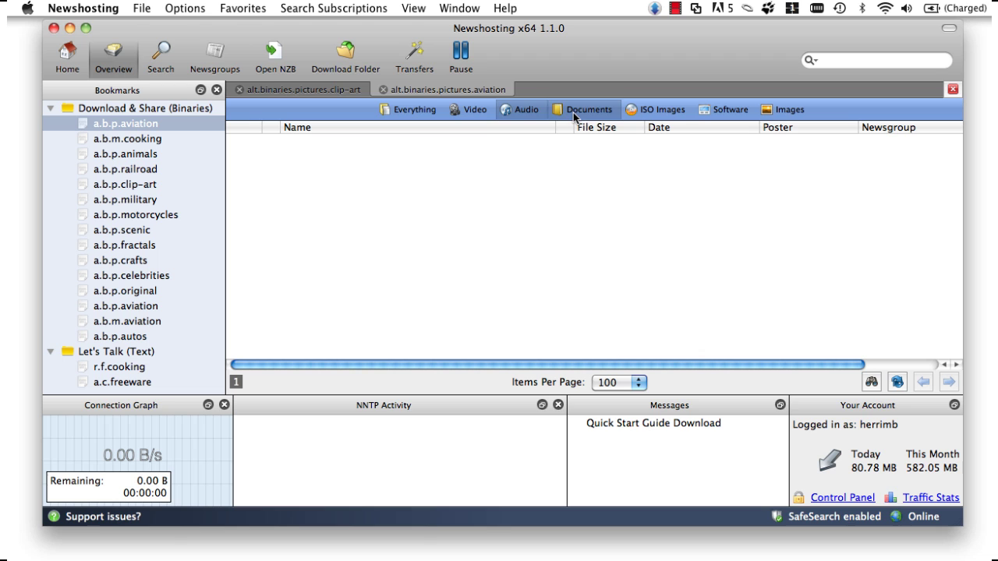
pyautogui.click(383, 109)
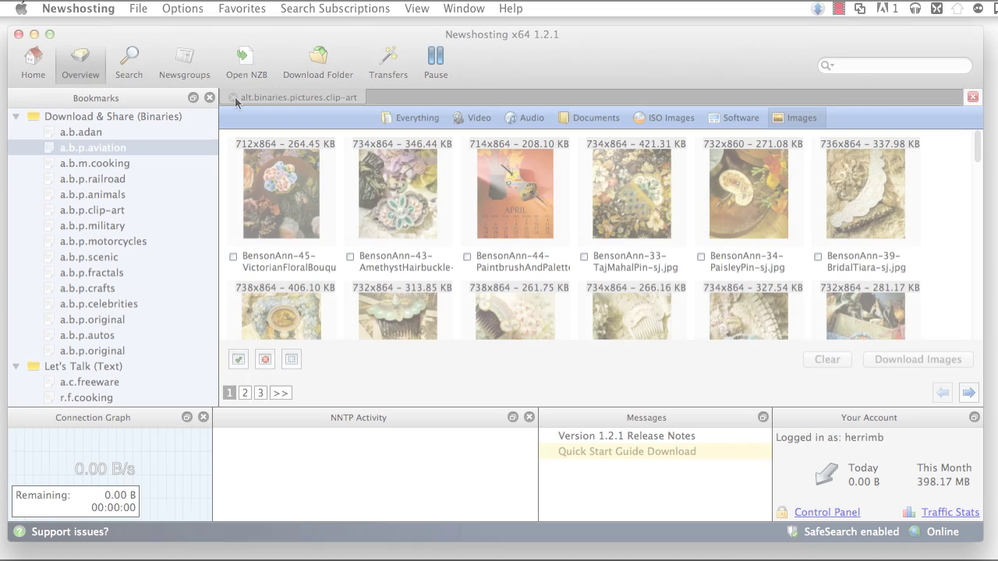
pyautogui.click(233, 98)
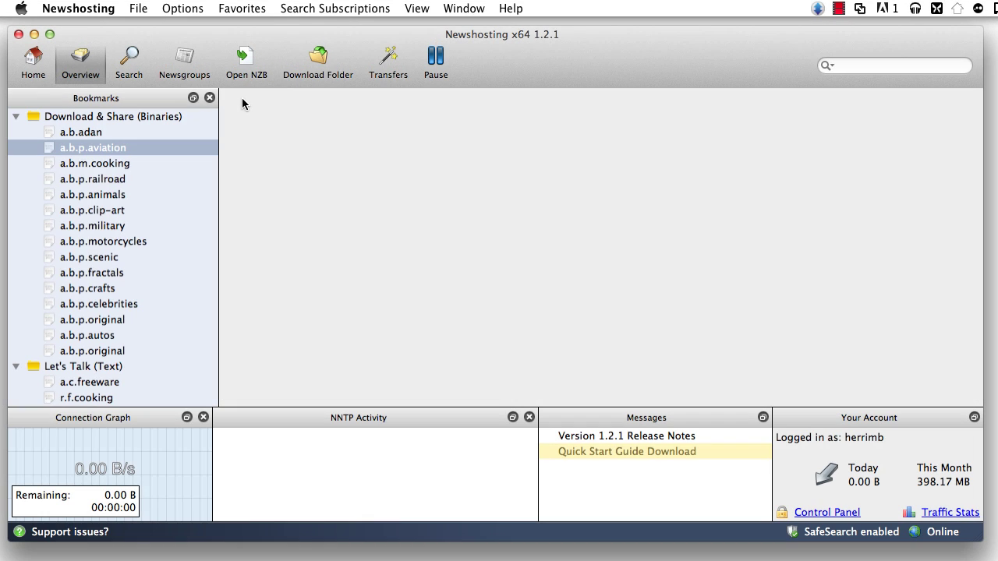
# Open the bookmarked clip-art and aviation picture newsgroups and show only the aviation newsgroup's images.
pyautogui.click(115, 212)
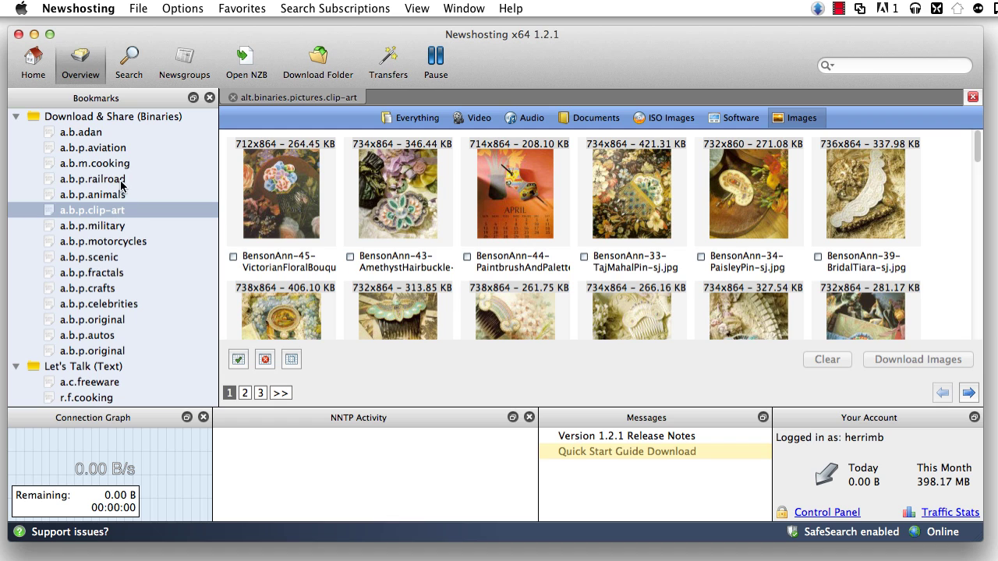
pyautogui.click(119, 150)
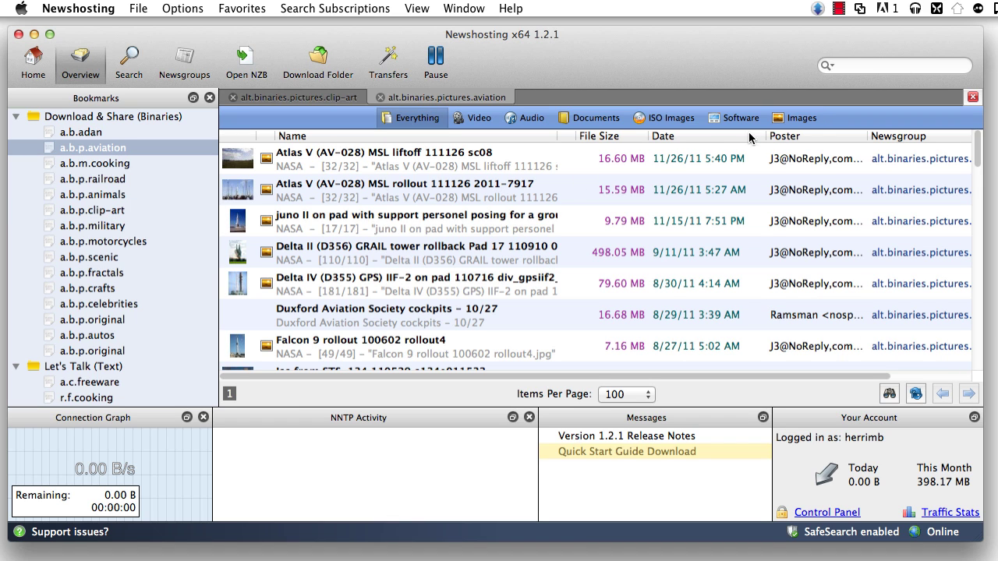
pyautogui.click(783, 121)
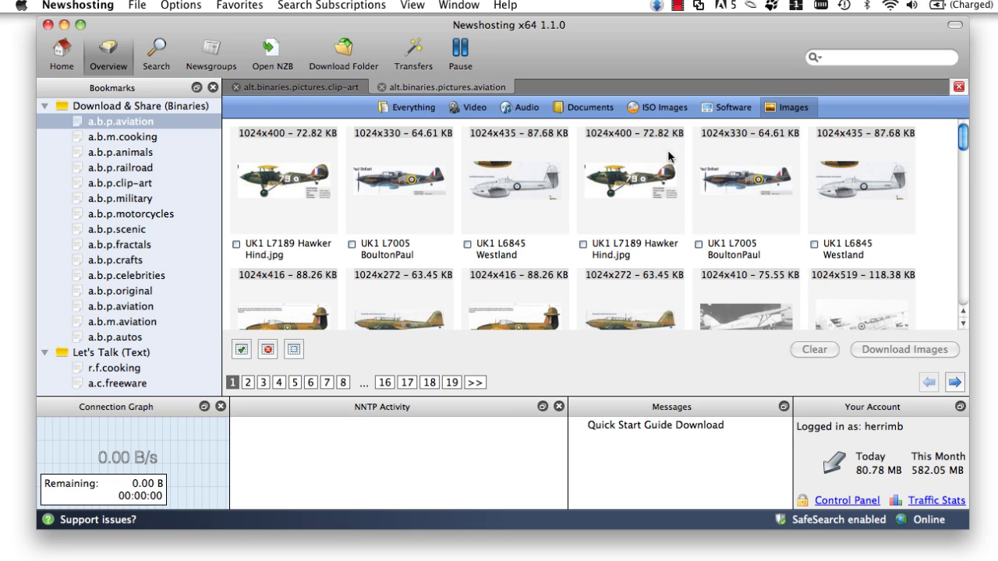
# Download all images on the first page of the aviation newsgroup and open the download folder.
pyautogui.click(237, 245)
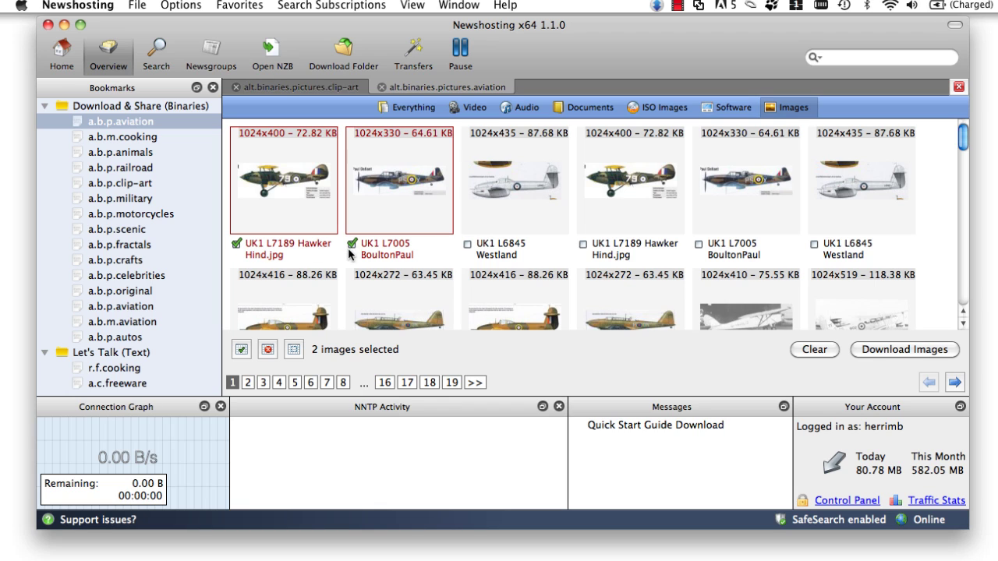
pyautogui.click(242, 350)
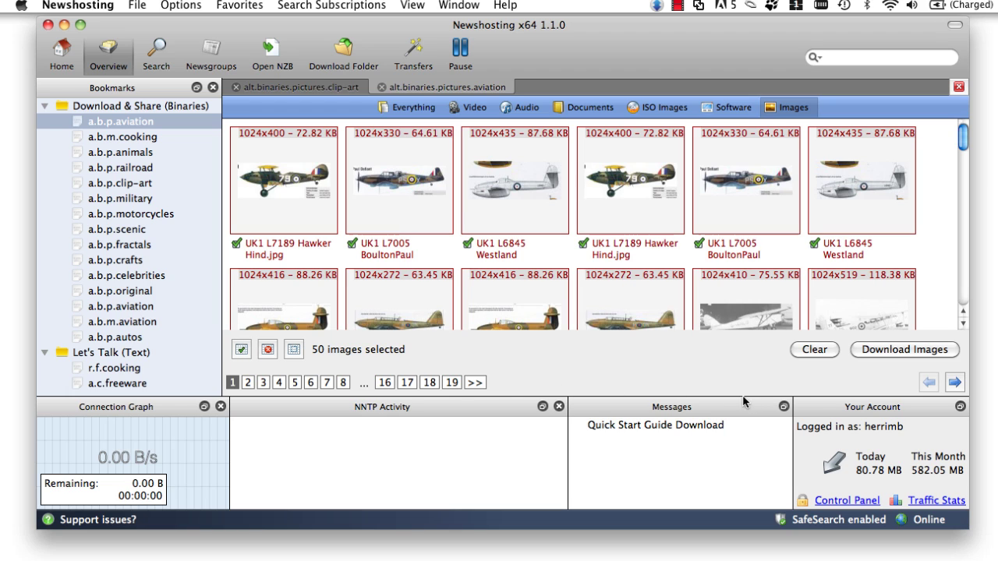
pyautogui.click(893, 355)
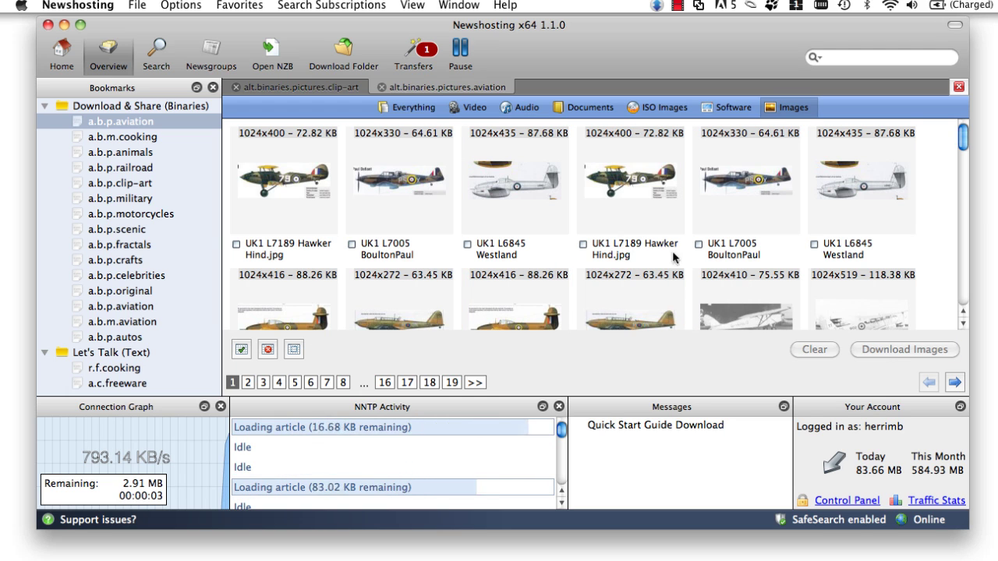
pyautogui.click(350, 61)
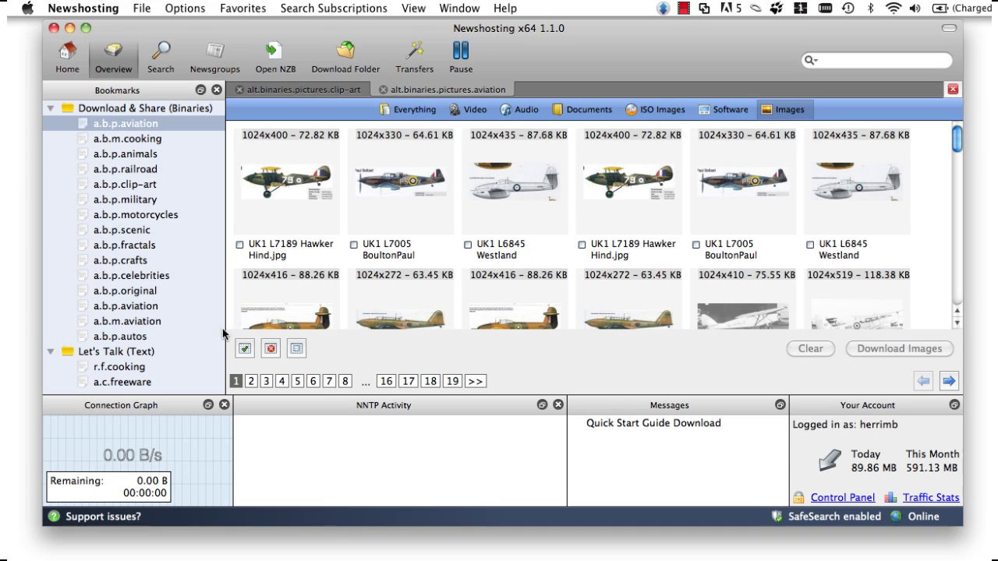
# Open the bookmarked rec.food.cooking text newsgroup and start a new message to it.
pyautogui.click(140, 369)
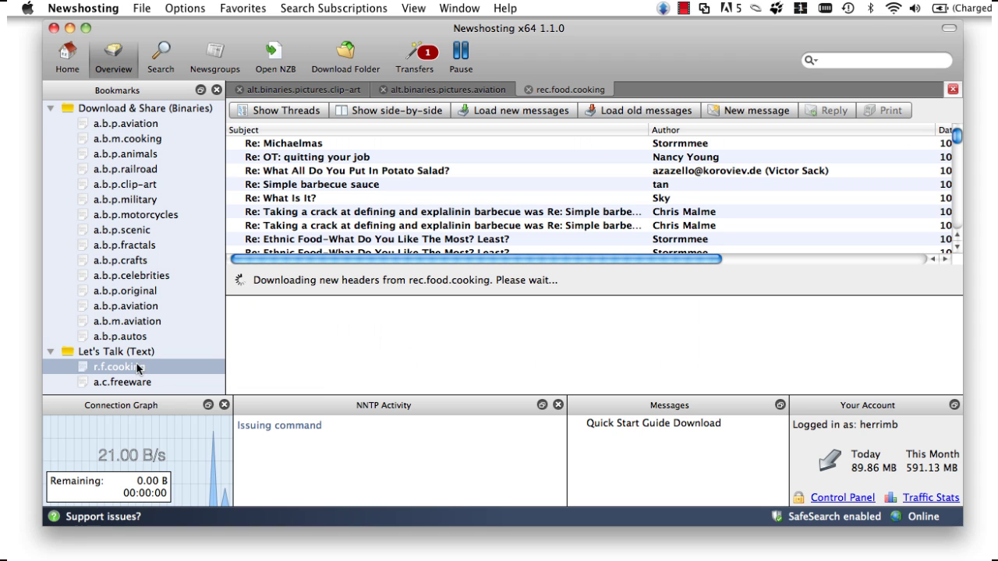
pyautogui.click(723, 111)
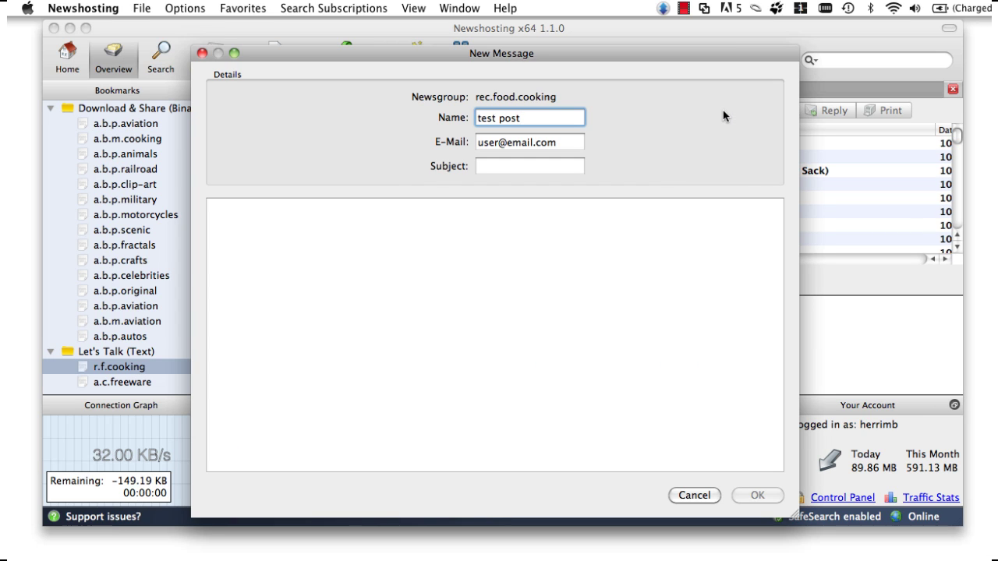